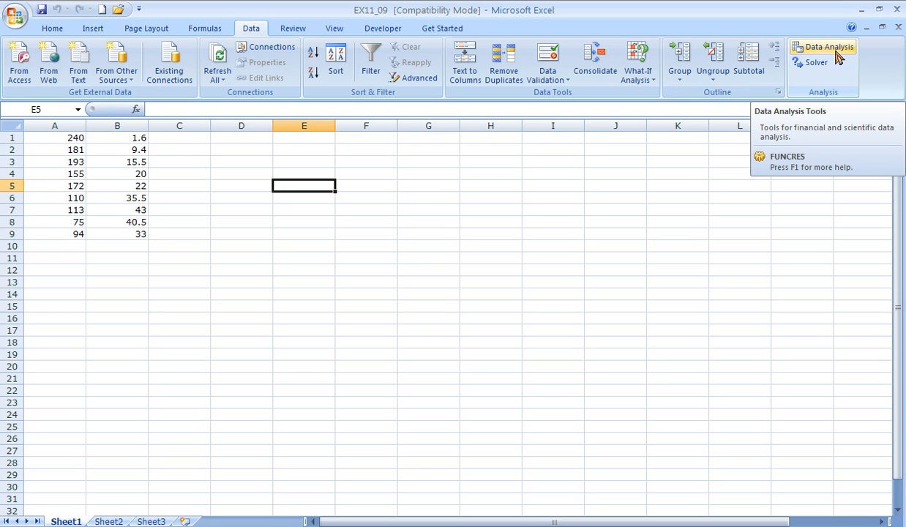
Check the Analysis ToolPak entry in the list of available Excel add-ins, then close the list
left_click(16, 15)
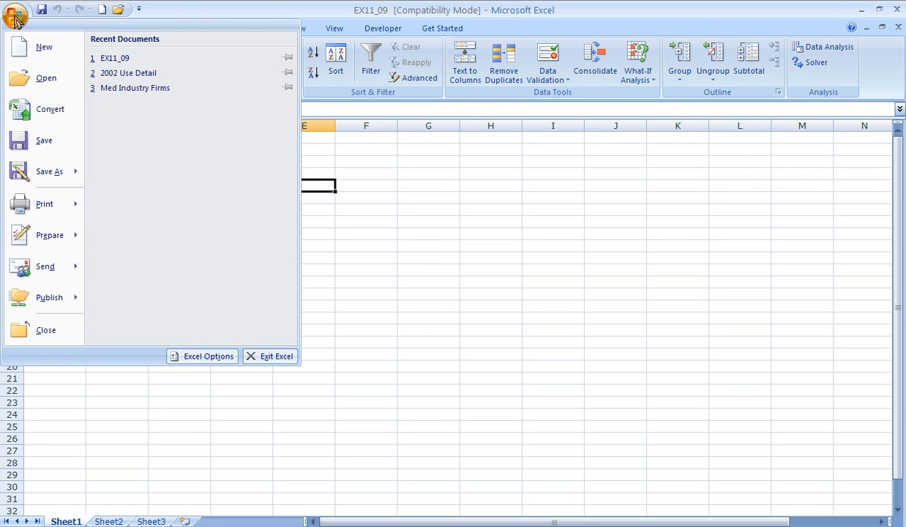
left_click(210, 362)
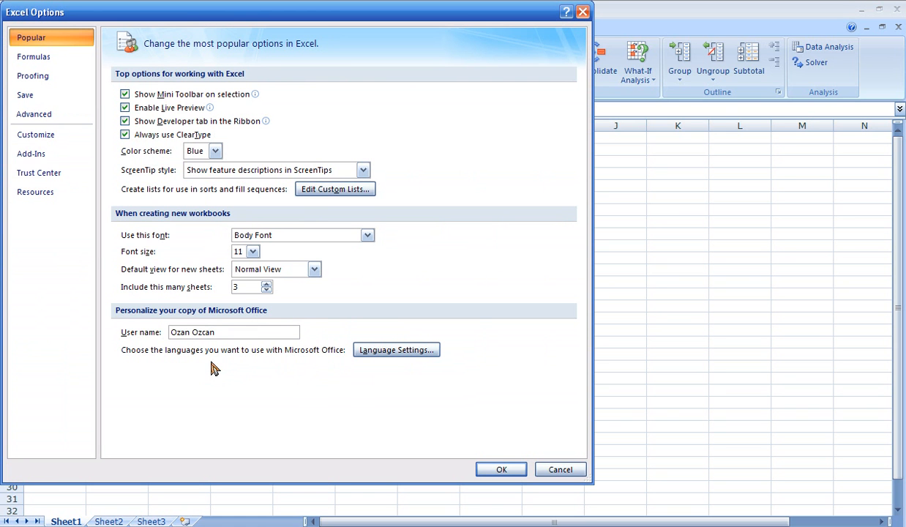
left_click(72, 161)
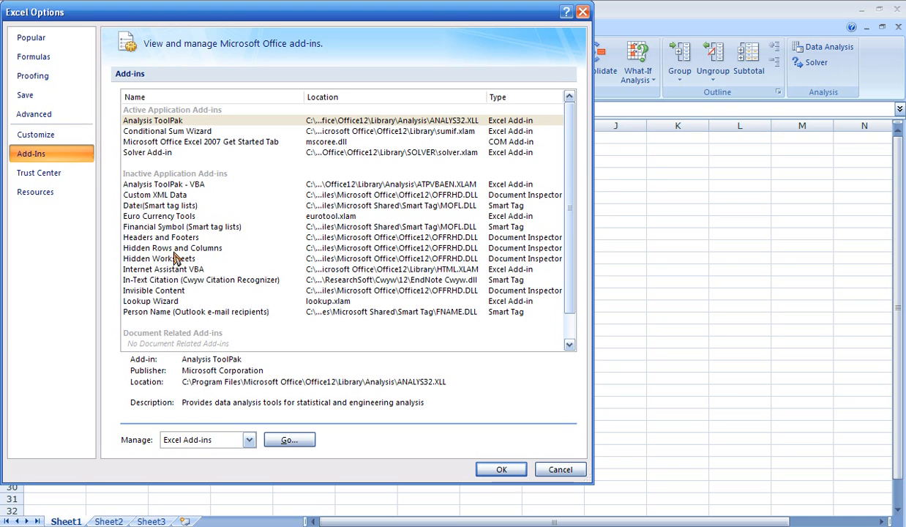
left_click(289, 440)
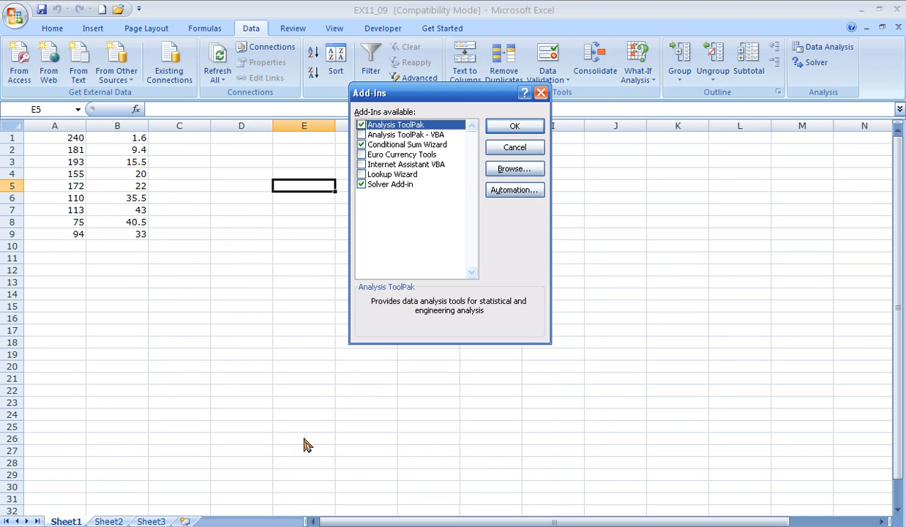
left_click(361, 125)
left_click(540, 93)
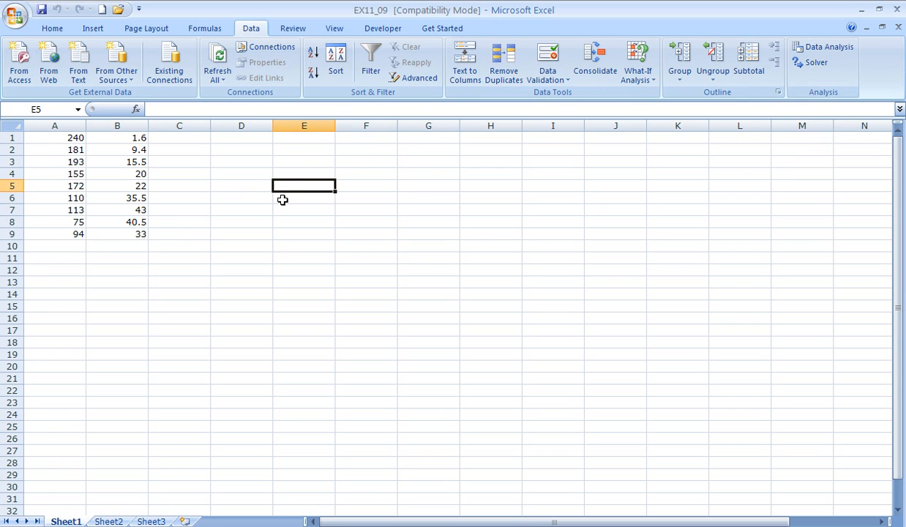
Set up a Data Analysis Regression with Y range A1:A9 and X range B1:B9
left_click(833, 51)
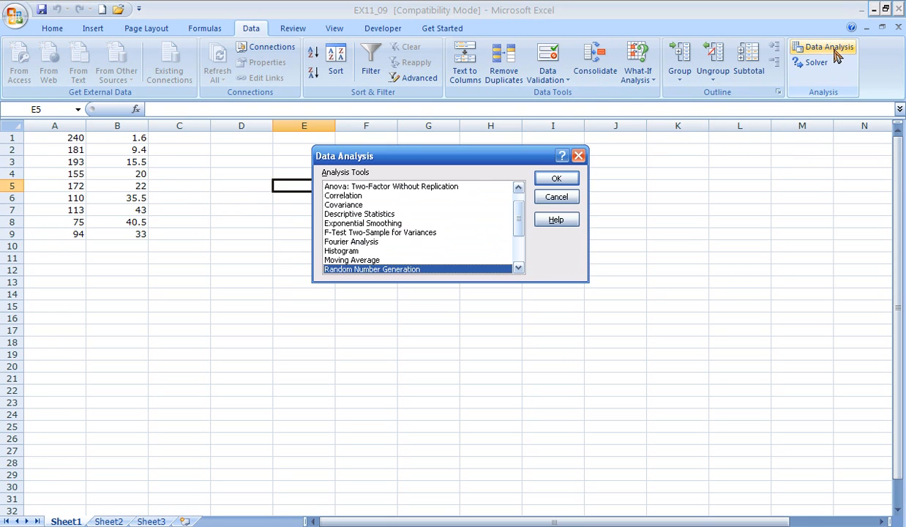
left_click(518, 268)
left_click(519, 268)
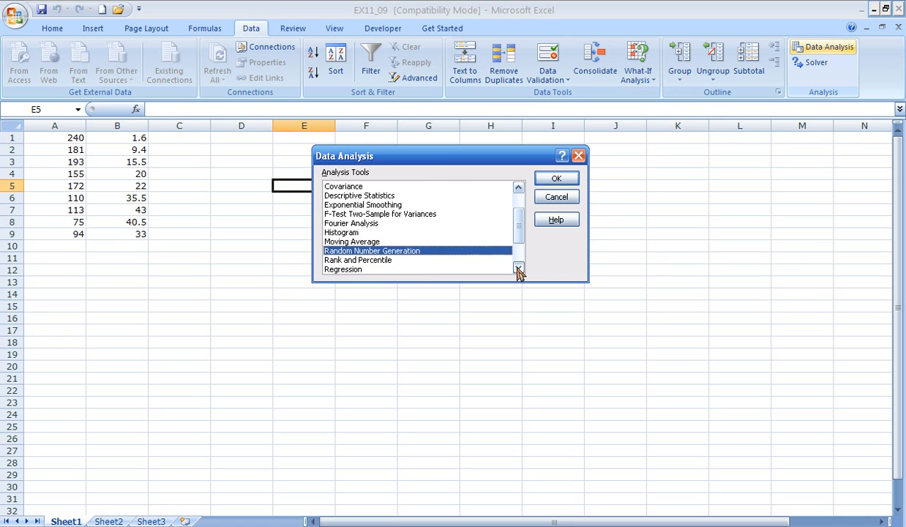
left_click(518, 268)
left_click(518, 268)
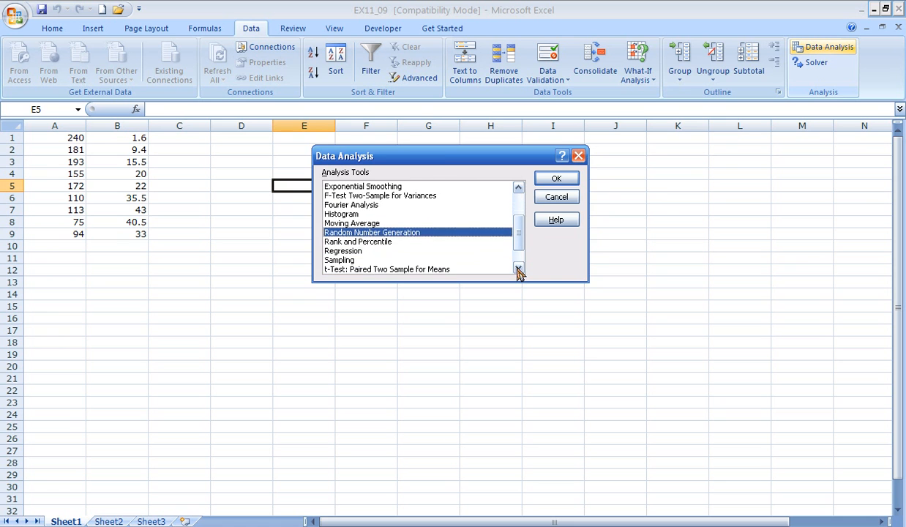
left_click(362, 250)
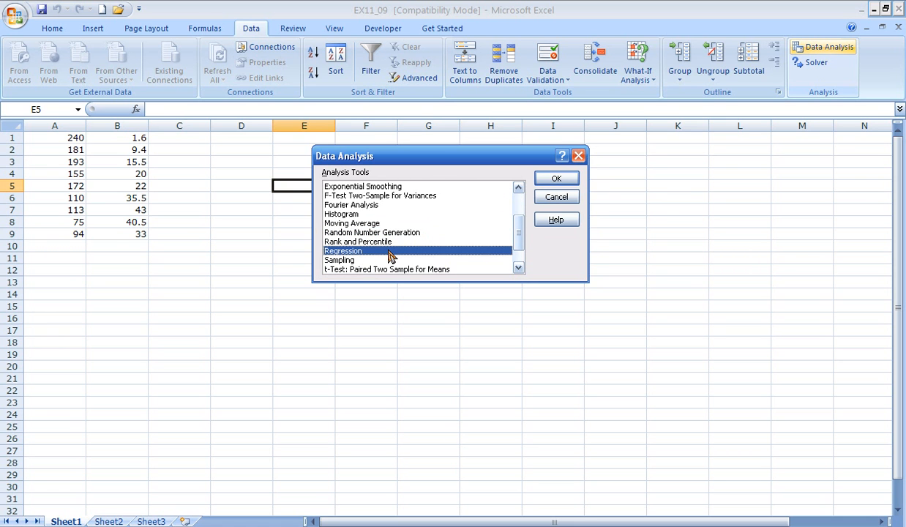
left_click(558, 180)
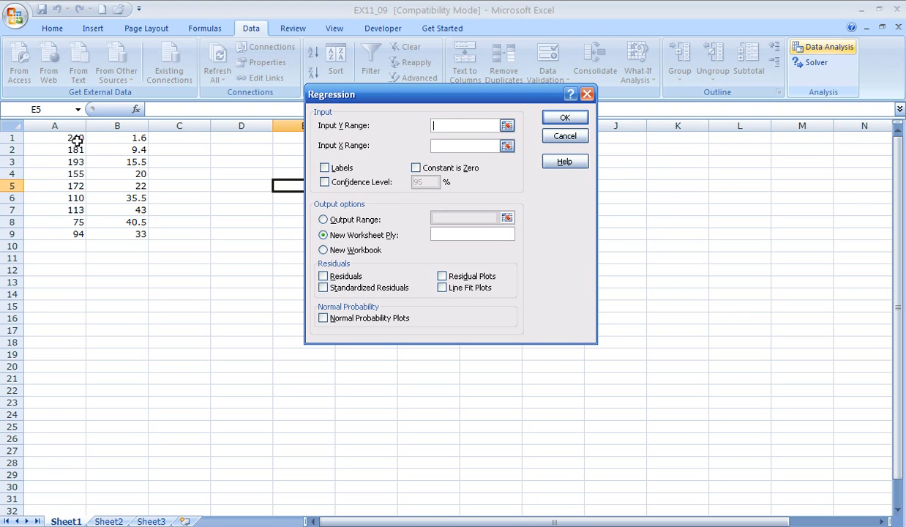
left_click_drag(76, 137, 55, 234)
left_click(448, 146)
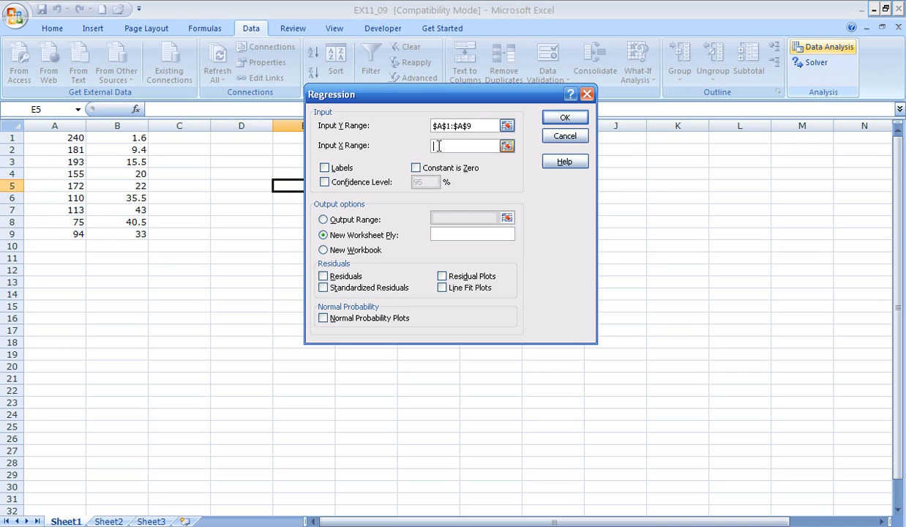
left_click_drag(119, 139, 111, 230)
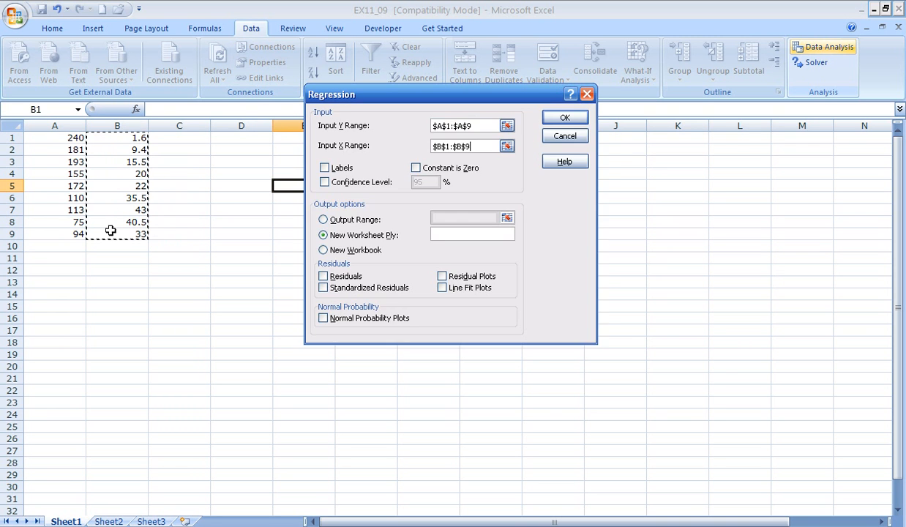
Direct the regression output to a range starting at cell D4 and run the analysis
left_click(323, 221)
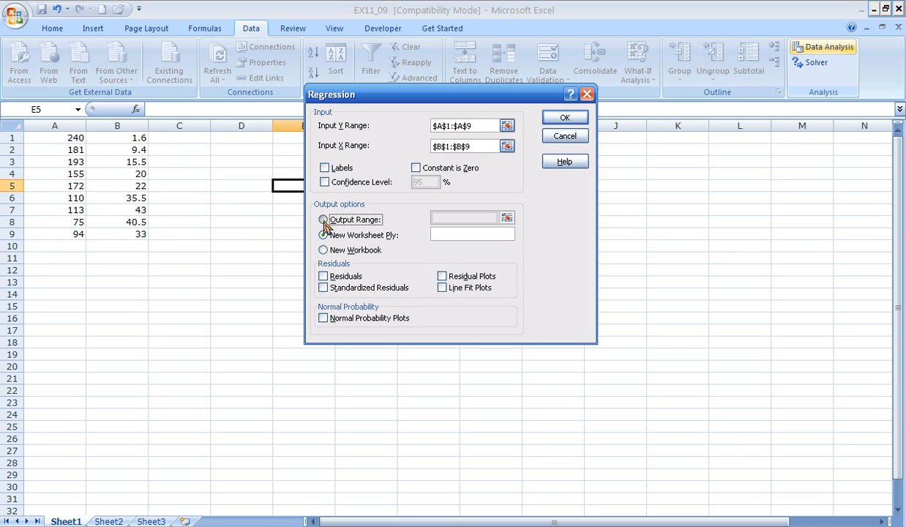
left_click(459, 220)
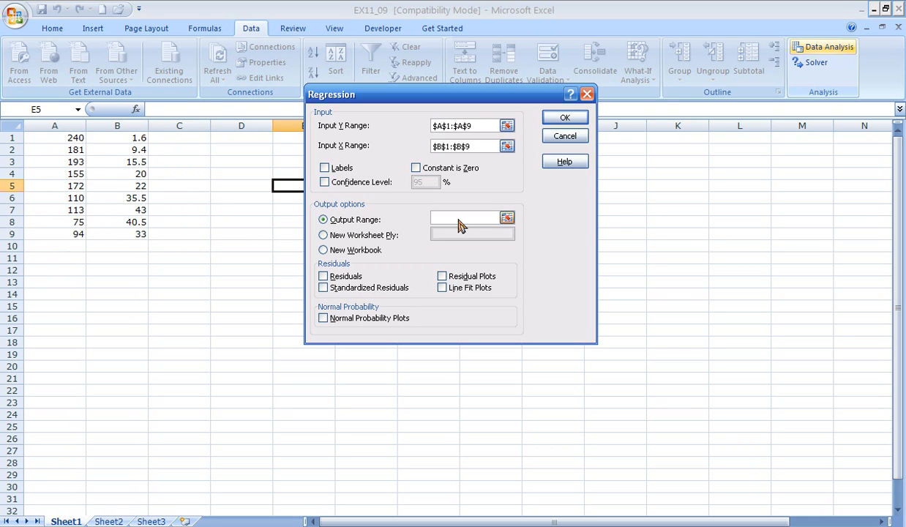
left_click(226, 177)
left_click(564, 120)
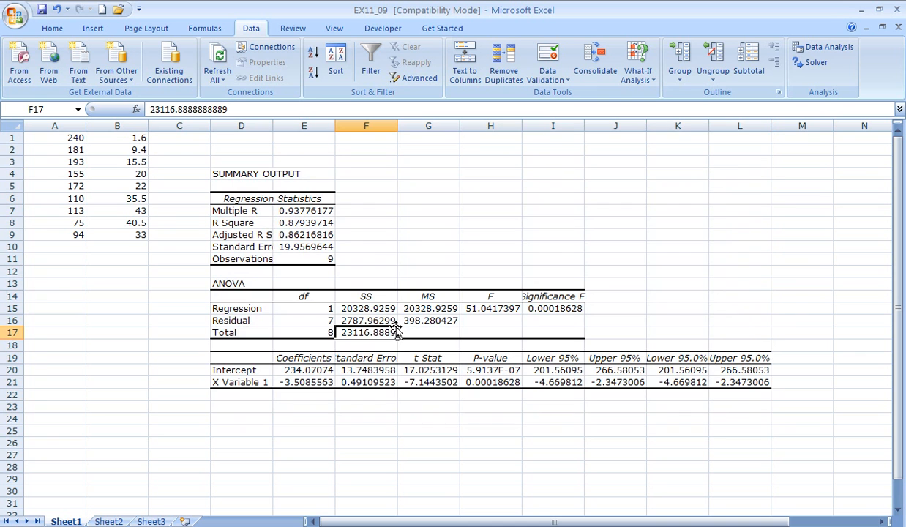
Highlight the intercept and X Variable 1 coefficients in E20:E21 with yellow fill and bold text
left_click(377, 331)
left_click_drag(299, 370, 300, 377)
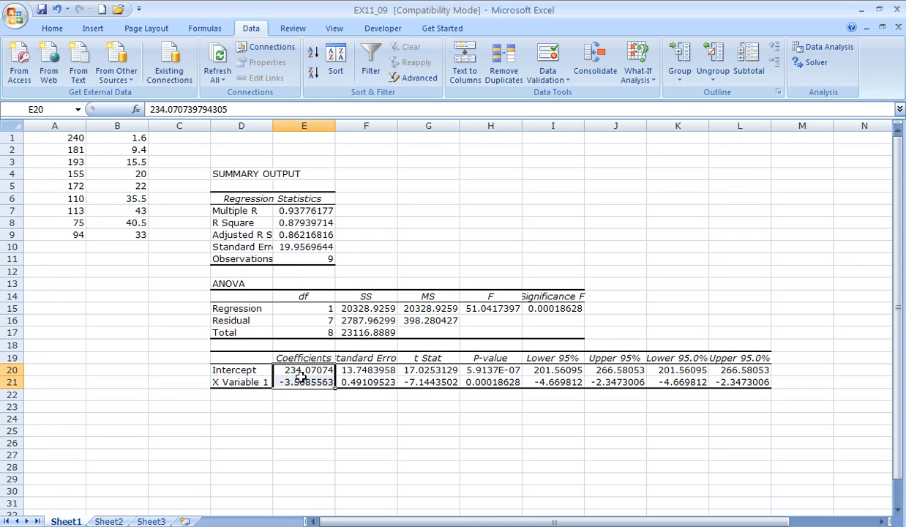
left_click(52, 28)
left_click(211, 74)
left_click(121, 73)
left_click(311, 418)
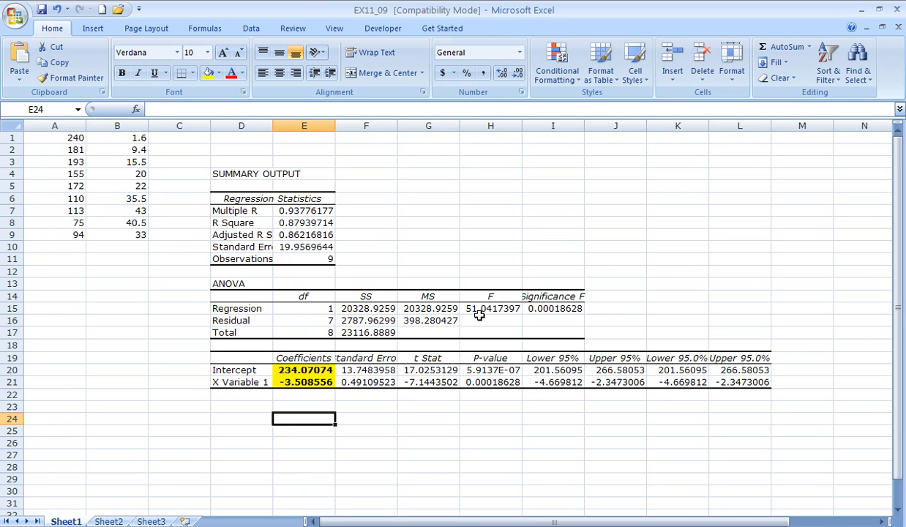
Compare the residual mean square in G16 with the Exercise 11-9 solution slide in PowerPoint, and view the same data in SPSS
left_click(428, 320)
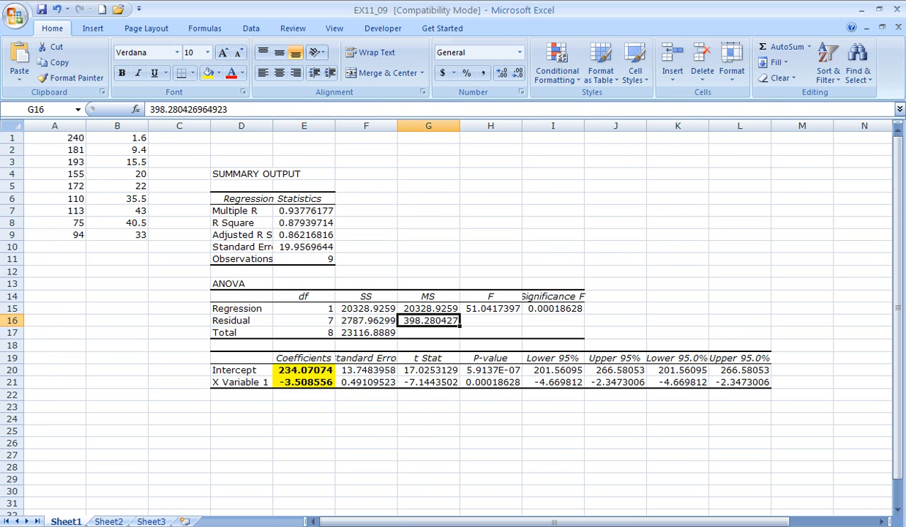
key("alt+Tab")
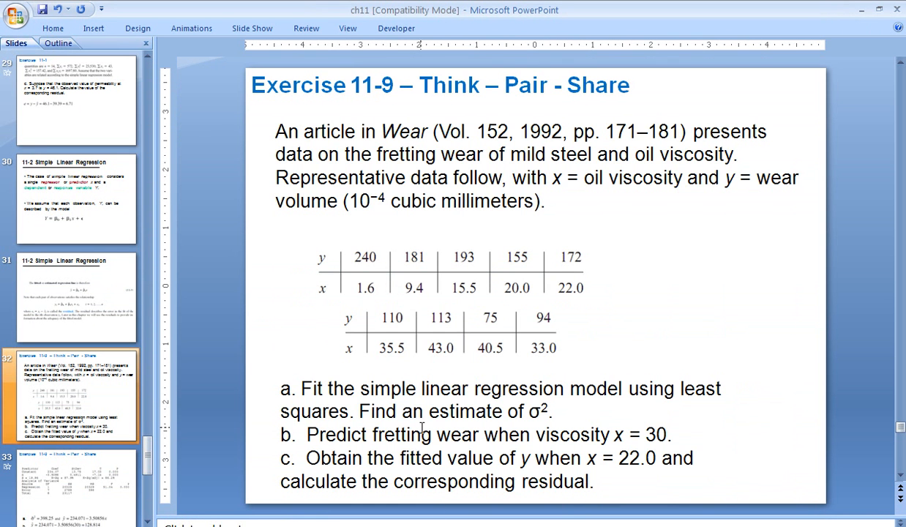
scroll(403, 358, "down", 1)
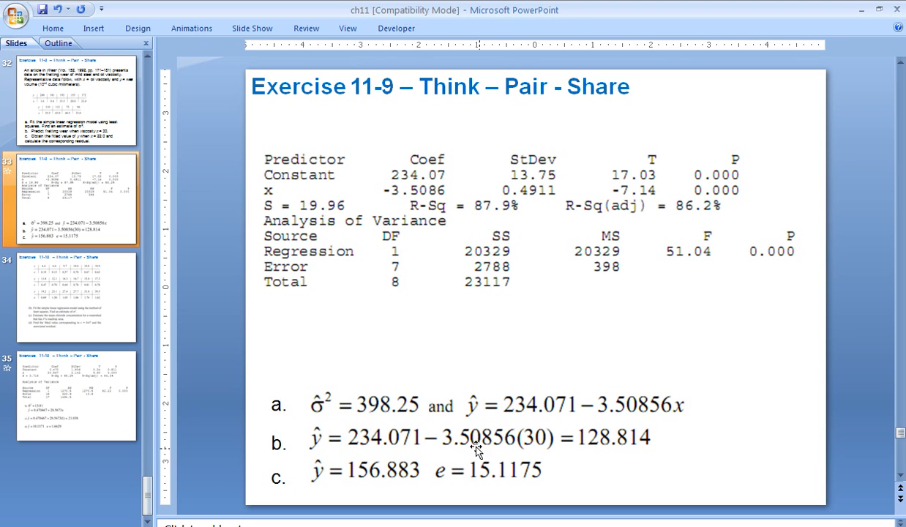
key("alt+Tab")
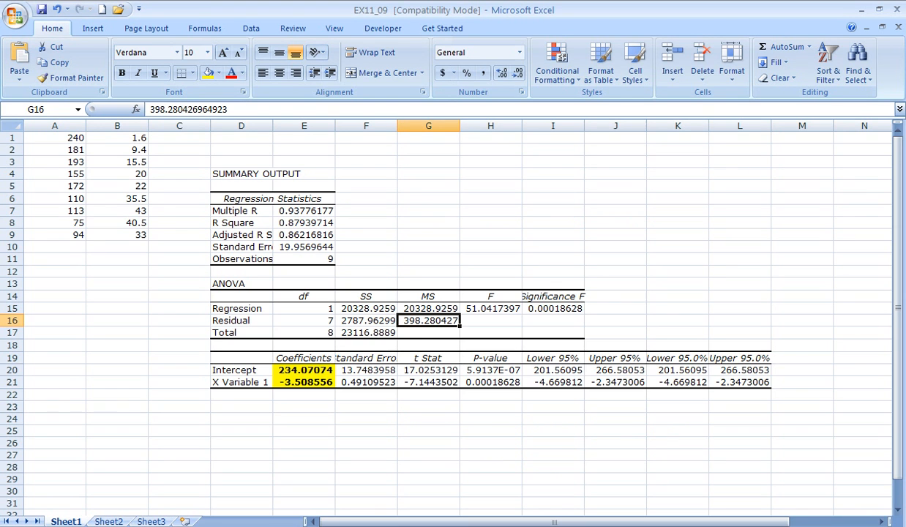
key("alt+Tab")
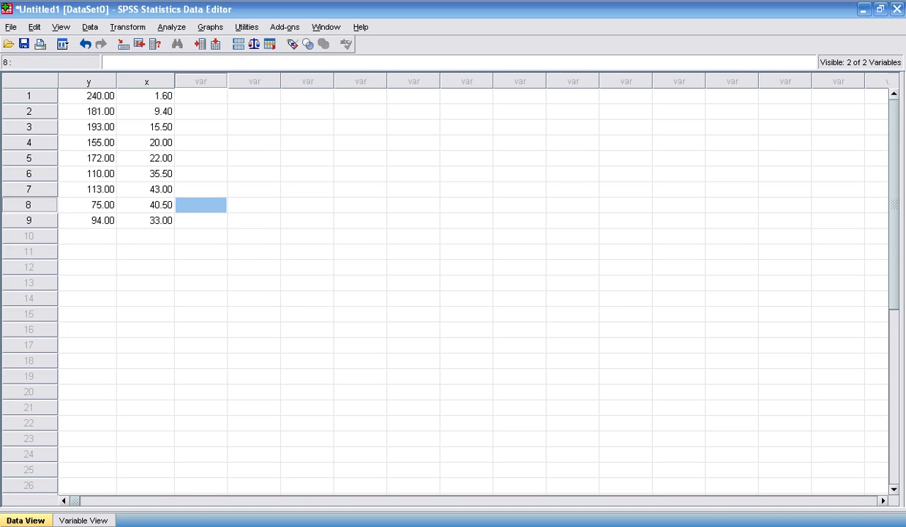
key("alt+Tab")
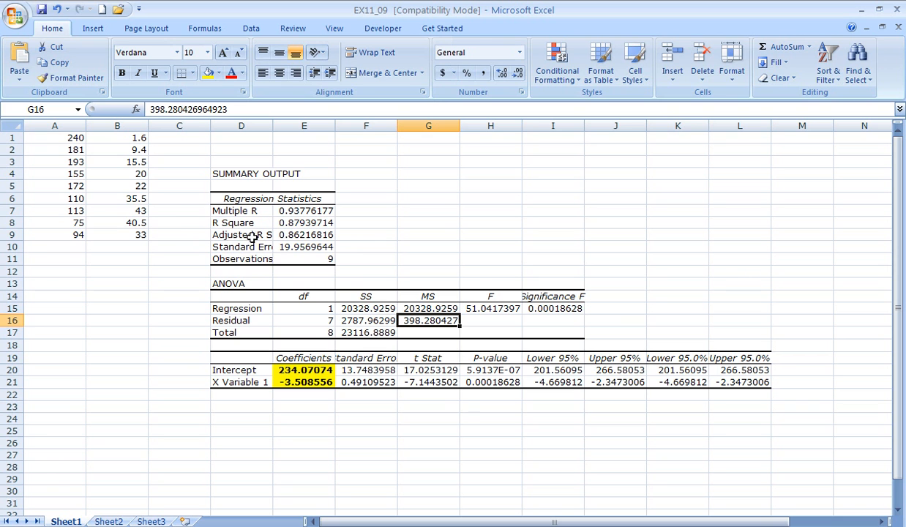
Examine the R Square and Adjusted R Square values in the summary output against the PowerPoint solution slide
left_click(303, 227)
left_click(299, 234)
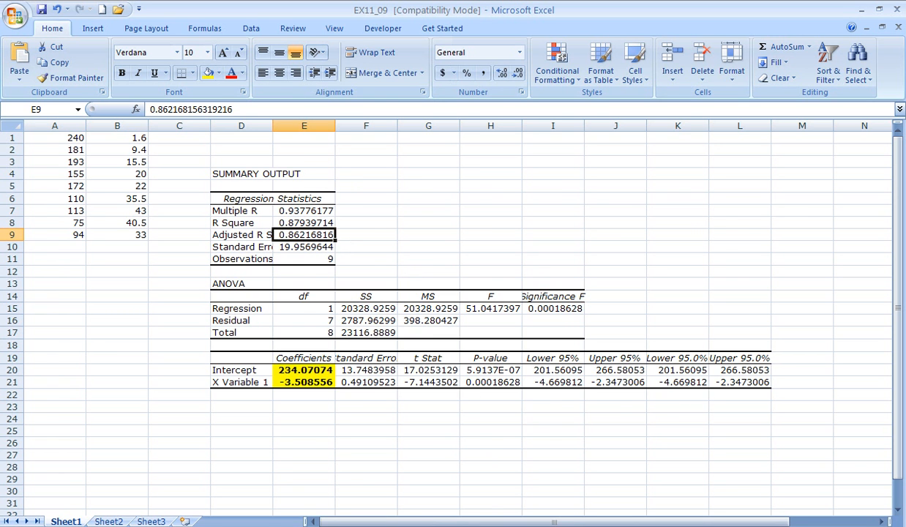
key("alt+Tab")
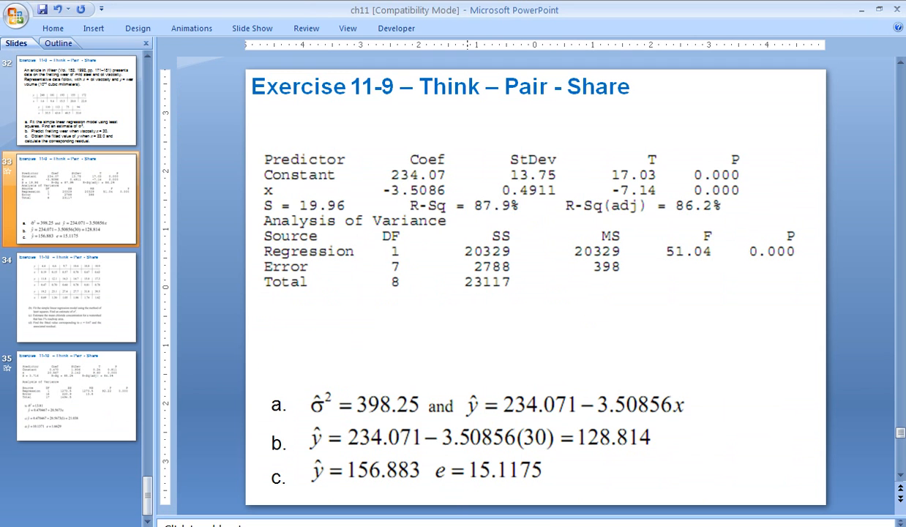
Switch to SPSS and run a linear regression with y as the dependent and x as the independent variable
key("alt+Tab")
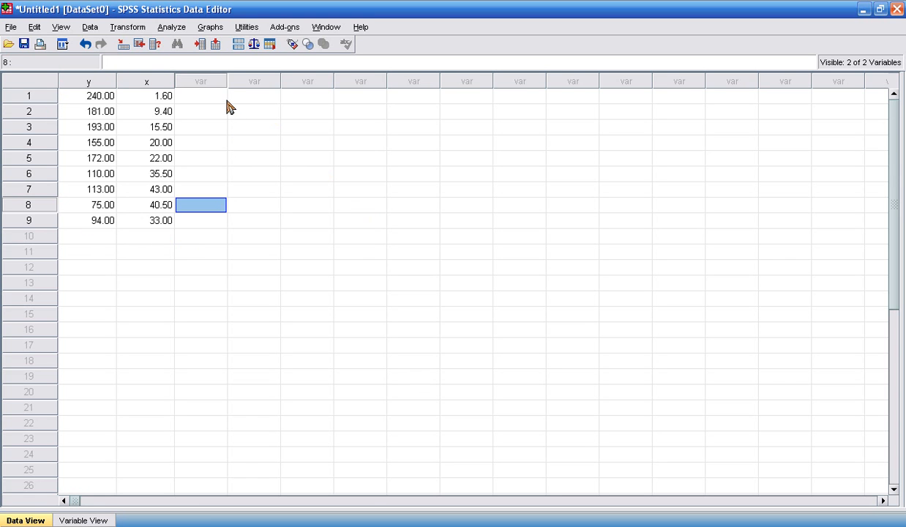
left_click(175, 28)
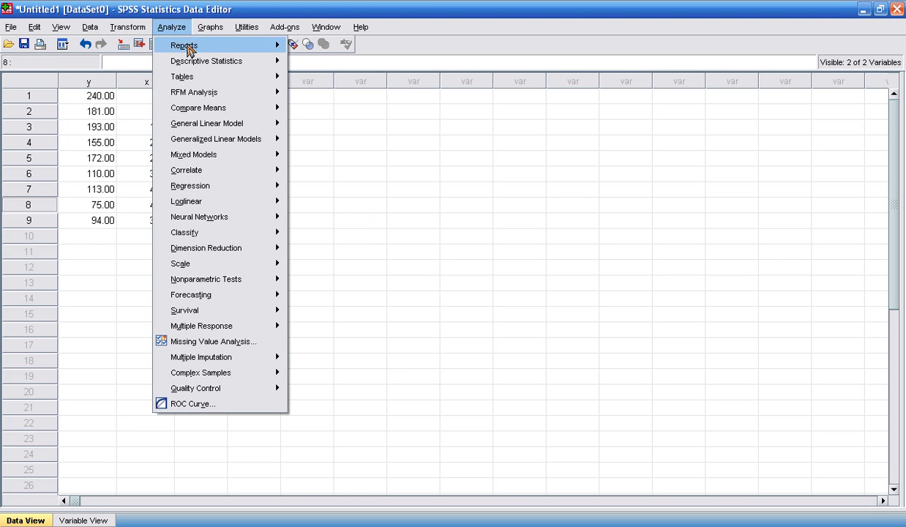
mouse_move(249, 190)
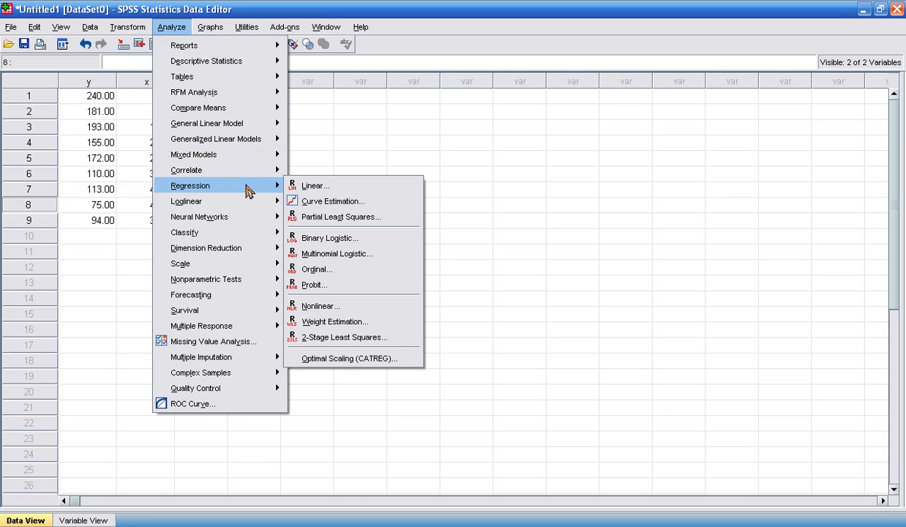
left_click(382, 187)
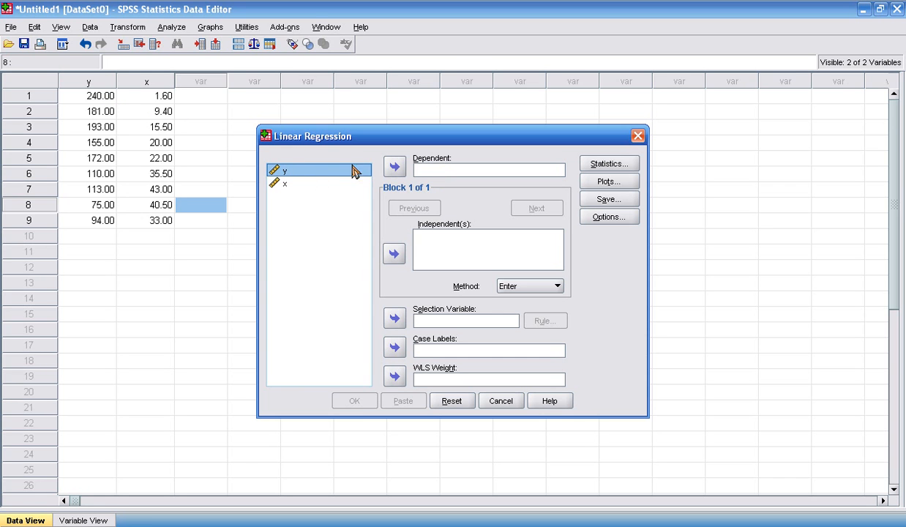
left_click(394, 166)
left_click(295, 176)
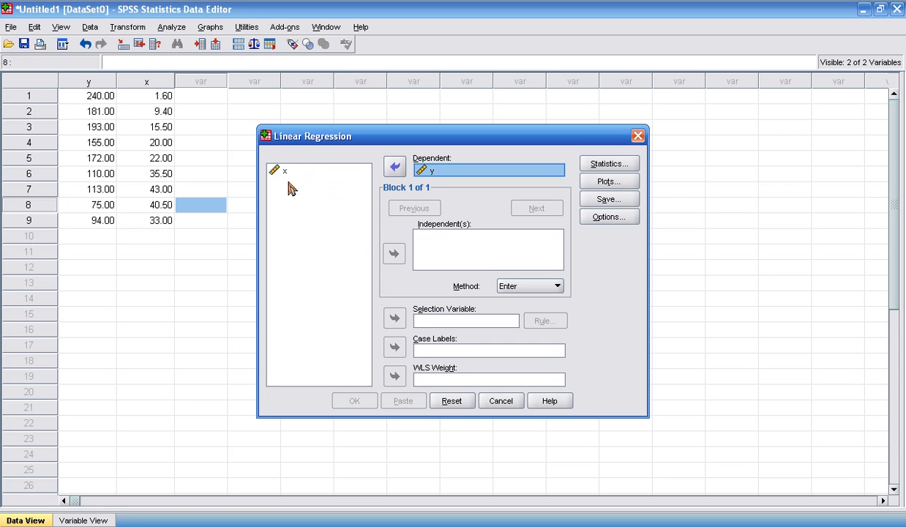
left_click(286, 174)
left_click(395, 254)
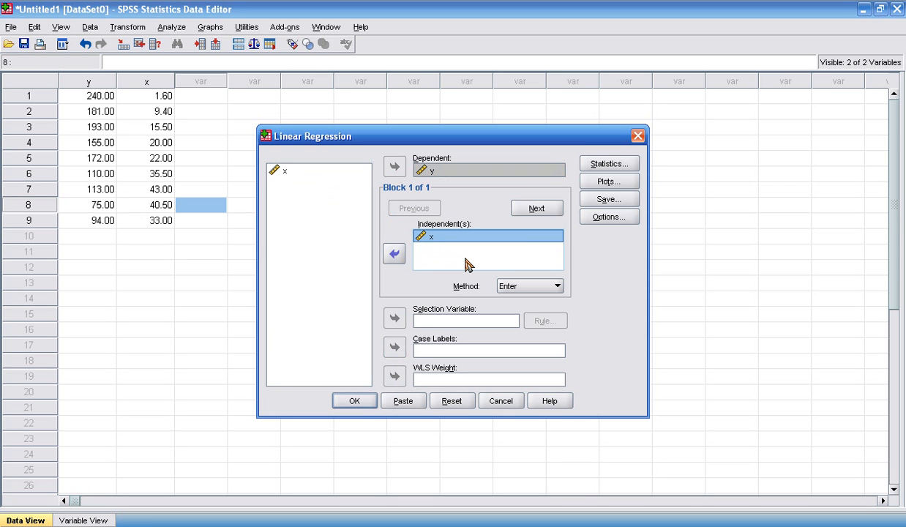
left_click(355, 401)
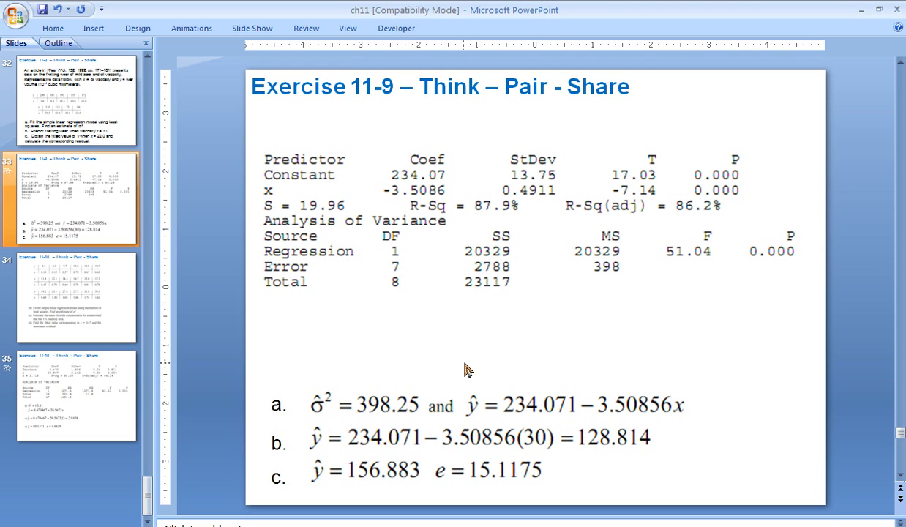
Return to the Exercise 11-9 question slide in PowerPoint and select "x = 30" in part b
scroll(465, 366, "up", 1)
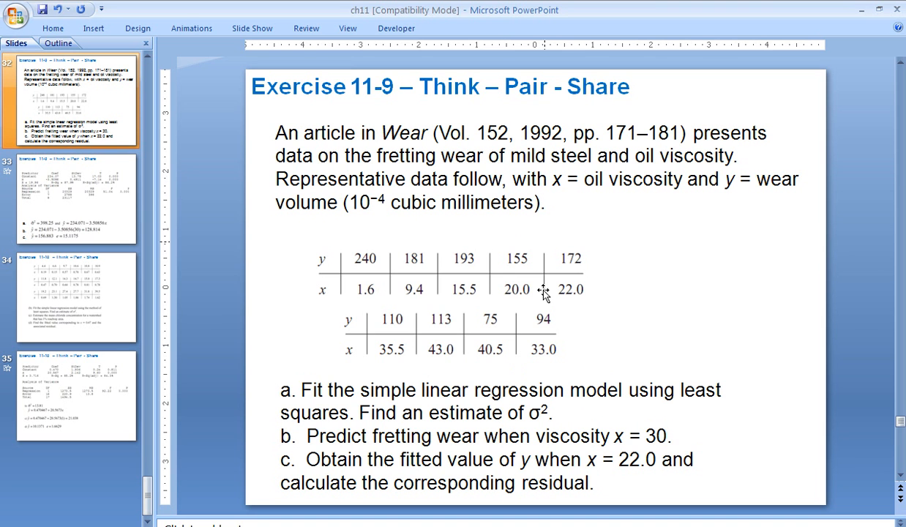
left_click_drag(614, 436, 662, 437)
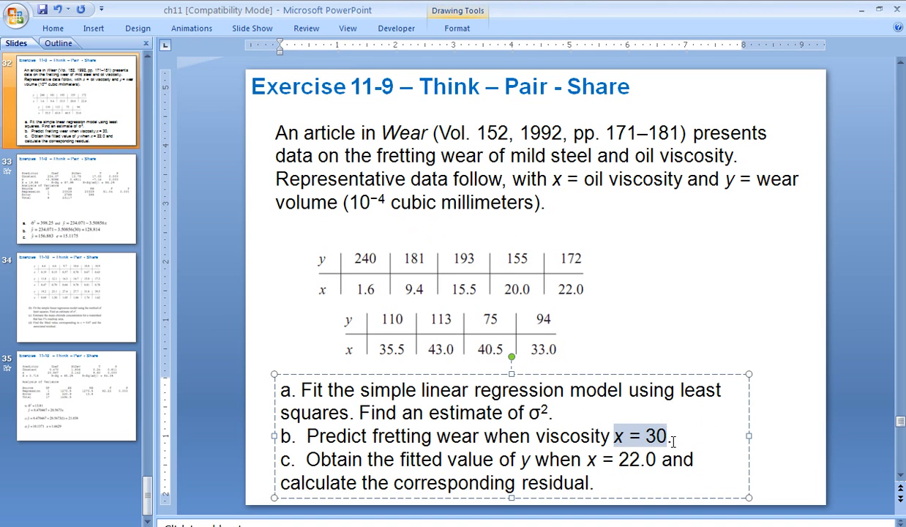